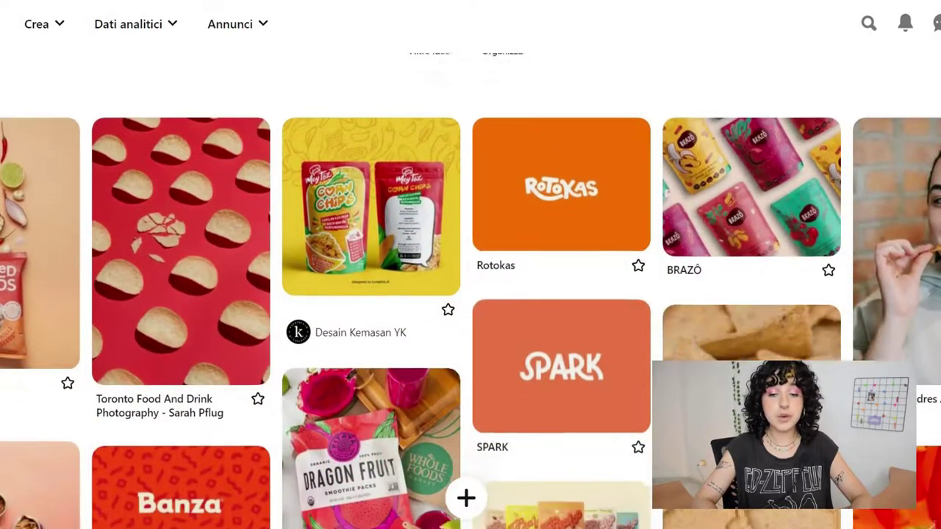
{"action": "scroll", "coordinate": [471, 294], "scroll_direction": "down", "scroll_amount": 3}
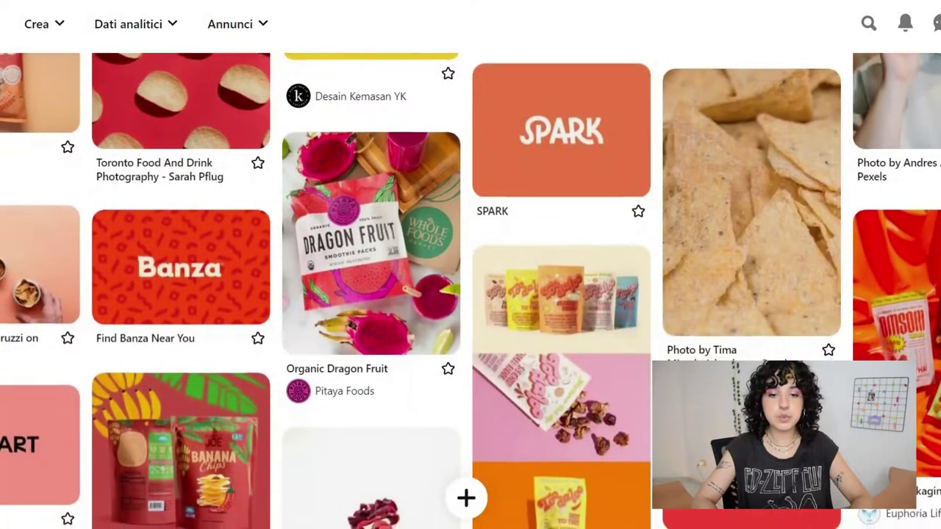
{"action": "scroll", "coordinate": [470, 294], "scroll_direction": "down", "scroll_amount": 2}
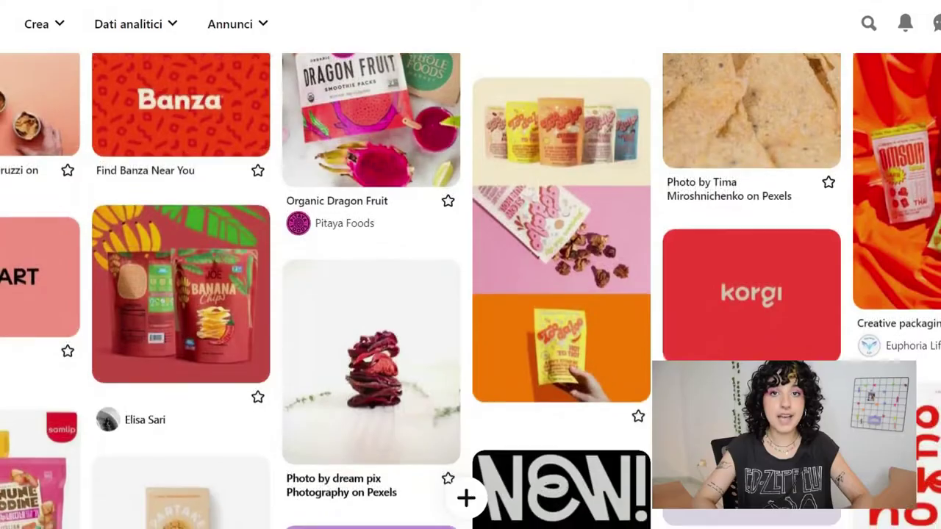
{"action": "scroll", "coordinate": [470, 294], "scroll_direction": "up", "scroll_amount": 5}
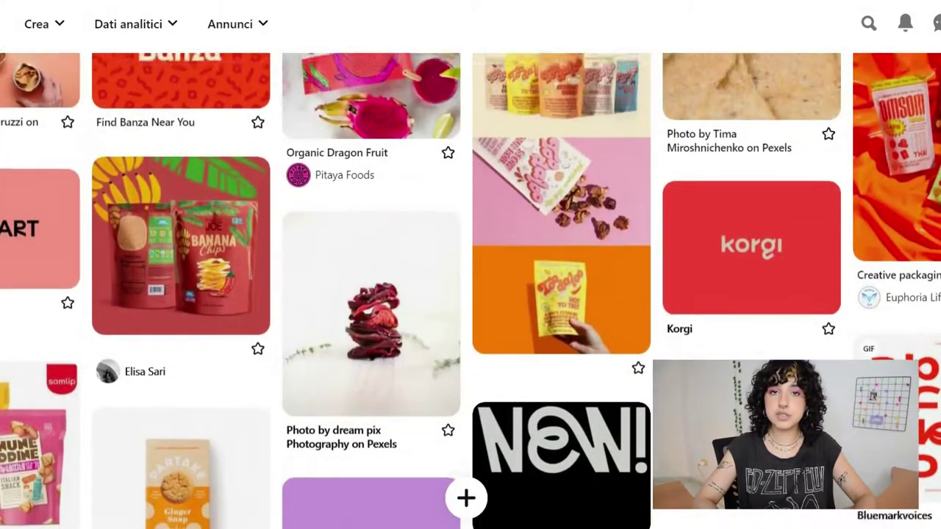
{"action": "scroll", "coordinate": [470, 294], "scroll_direction": "up", "scroll_amount": 2}
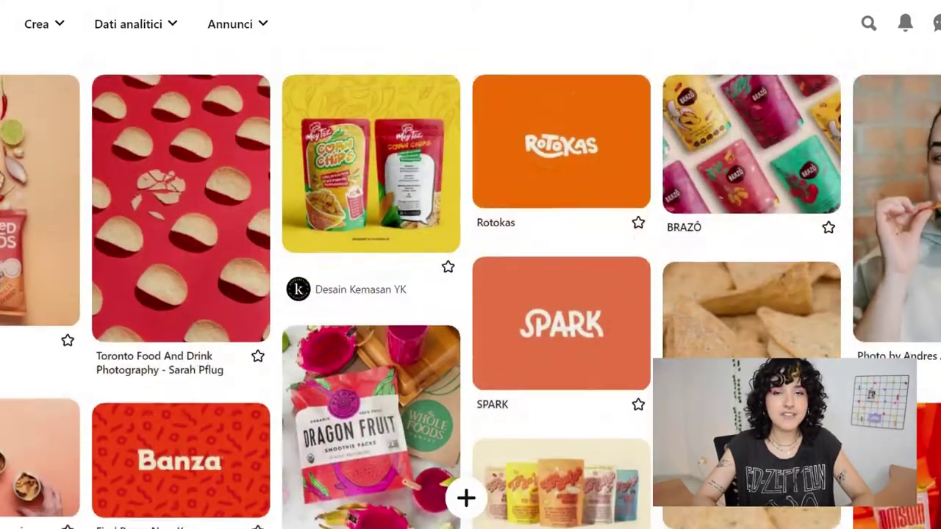
{"action": "scroll", "coordinate": [470, 294], "scroll_direction": "down", "scroll_amount": 1}
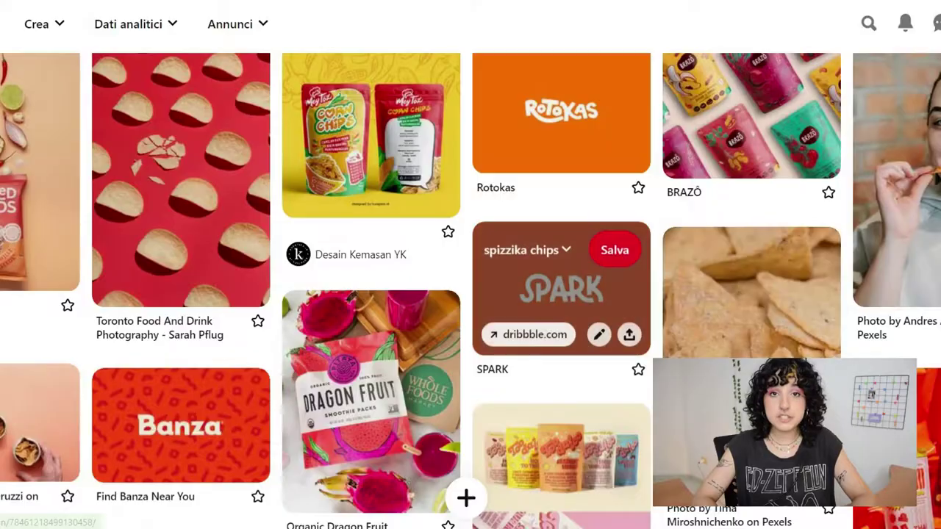
{"action": "left_click", "coordinate": [556, 353]}
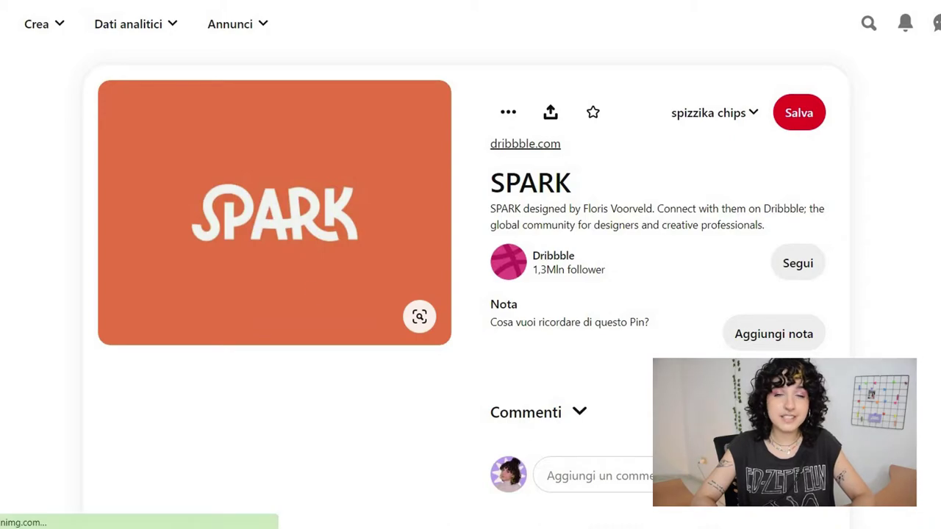
{"action": "key", "text": "alt+Left"}
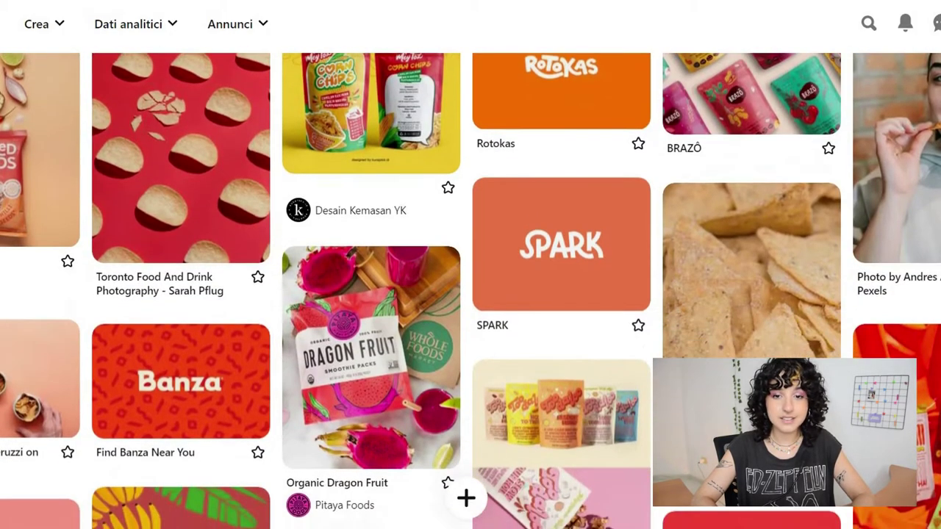
{"action": "scroll", "coordinate": [470, 291], "scroll_direction": "down", "scroll_amount": 5}
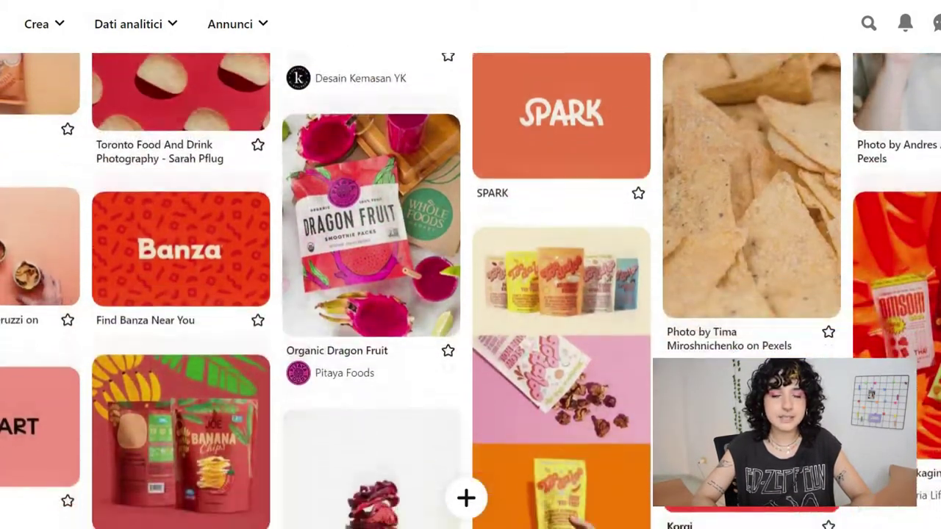
{"action": "scroll", "coordinate": [470, 290], "scroll_direction": "down", "scroll_amount": 1}
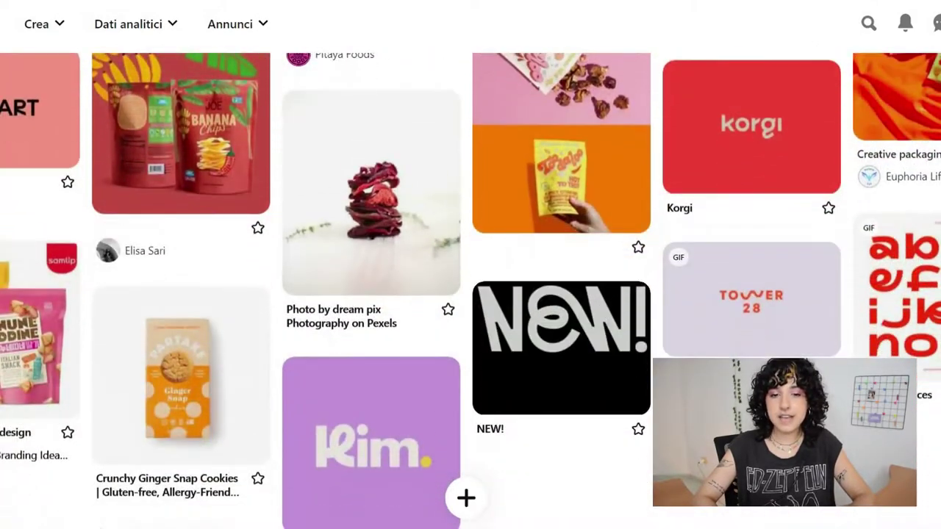
{"action": "scroll", "coordinate": [471, 290], "scroll_direction": "down", "scroll_amount": 1}
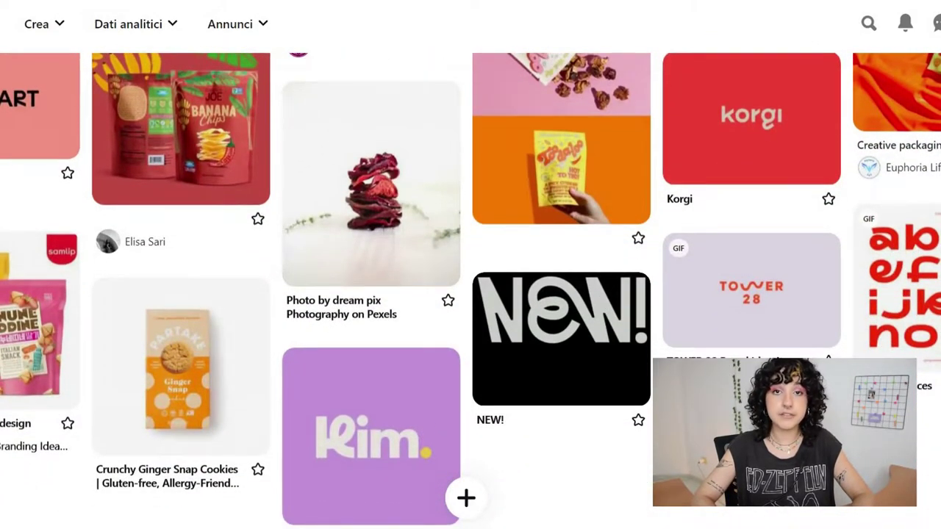
{"action": "scroll", "coordinate": [471, 291], "scroll_direction": "down", "scroll_amount": 2}
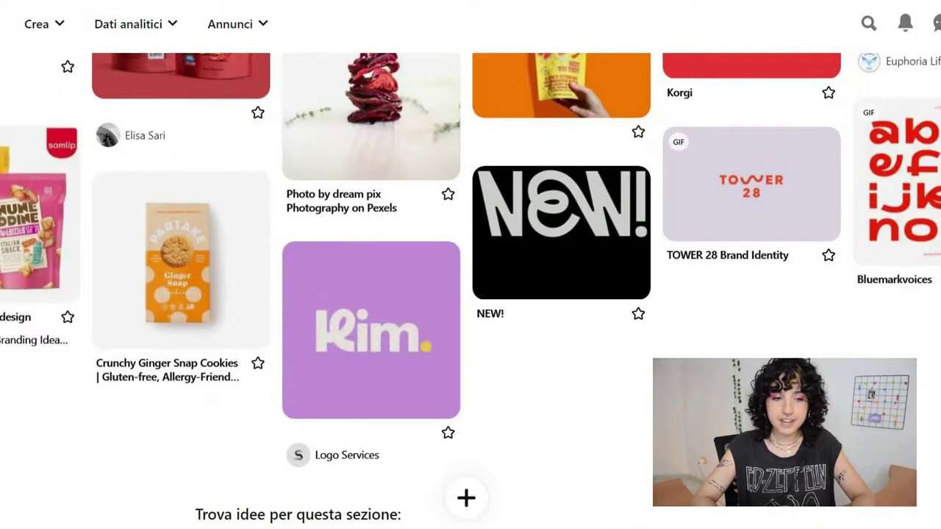
{"action": "scroll", "coordinate": [471, 291], "scroll_direction": "down", "scroll_amount": 1}
{"action": "scroll", "coordinate": [471, 290], "scroll_direction": "up", "scroll_amount": 8}
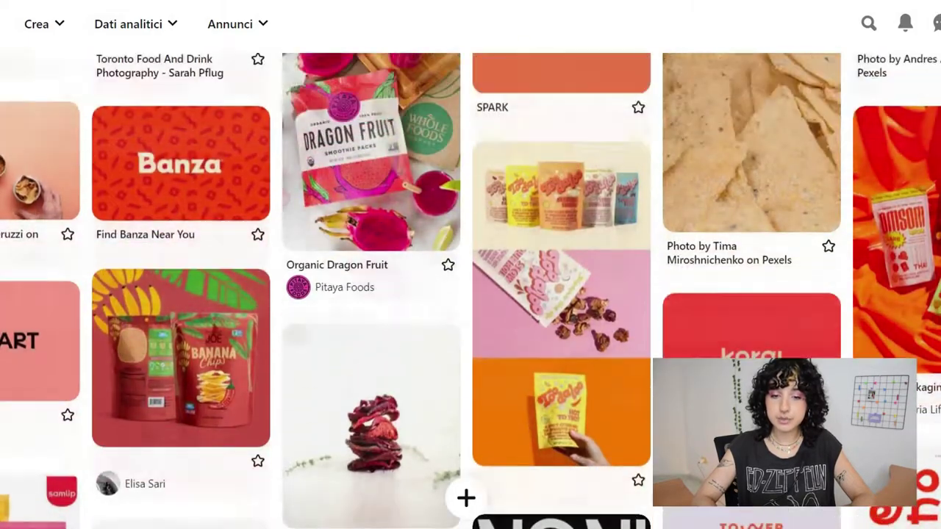
{"action": "scroll", "coordinate": [470, 290], "scroll_direction": "up", "scroll_amount": 1}
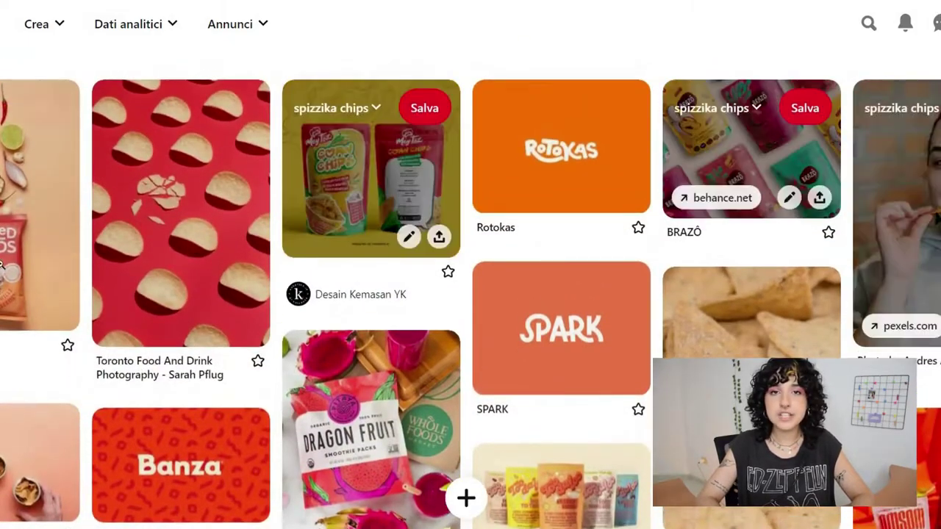
{"action": "left_click", "coordinate": [44, 206]}
{"action": "scroll", "coordinate": [470, 290], "scroll_direction": "down", "scroll_amount": 3}
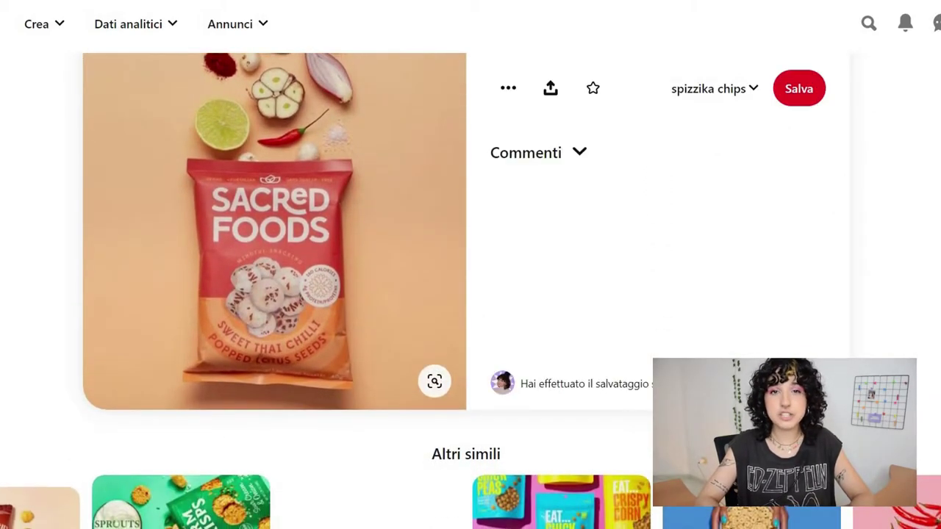
{"action": "scroll", "coordinate": [378, 161], "scroll_direction": "up", "scroll_amount": 2}
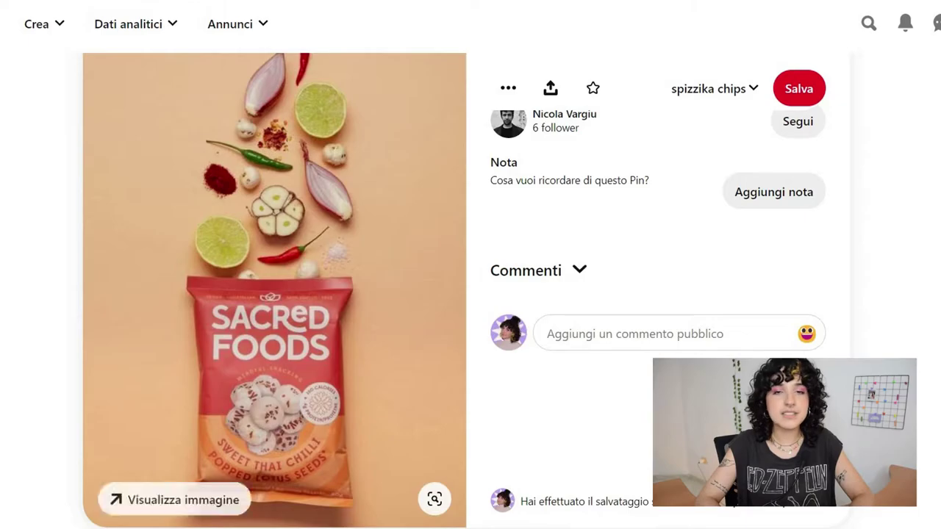
{"action": "scroll", "coordinate": [808, 127], "scroll_direction": "down", "scroll_amount": 10}
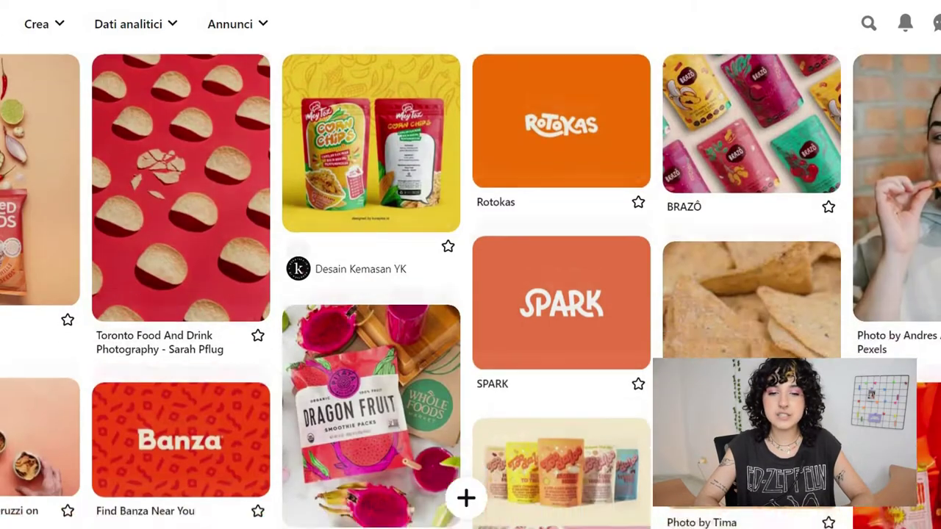
{"action": "scroll", "coordinate": [470, 291], "scroll_direction": "down", "scroll_amount": 2}
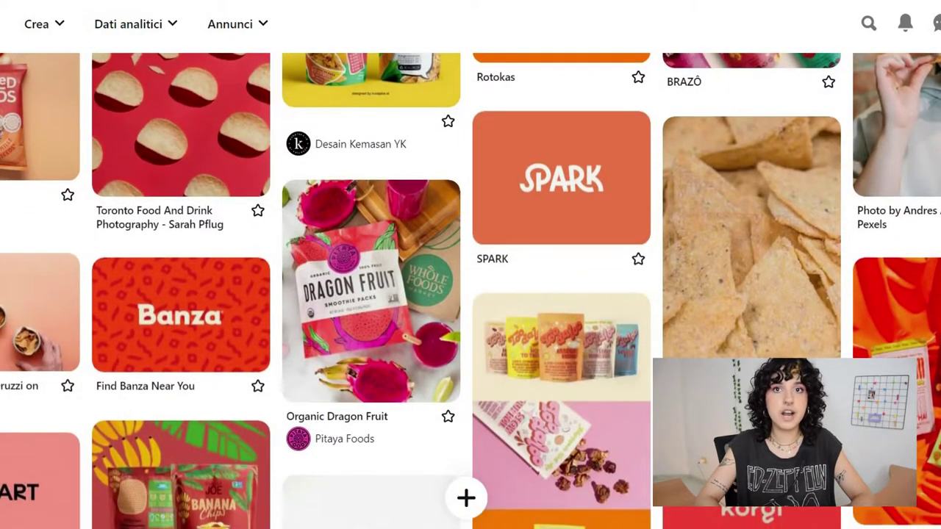
{"action": "scroll", "coordinate": [470, 290], "scroll_direction": "down", "scroll_amount": 4}
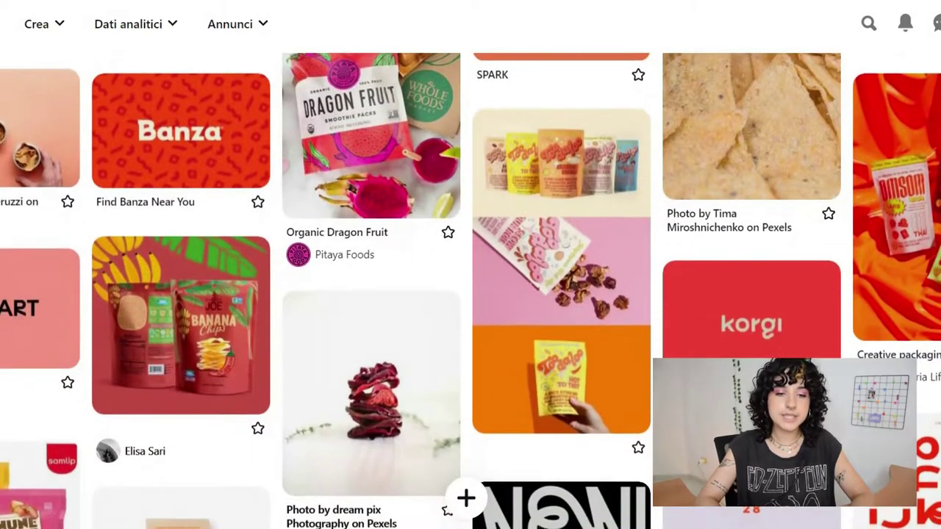
{"action": "scroll", "coordinate": [470, 290], "scroll_direction": "down", "scroll_amount": 3}
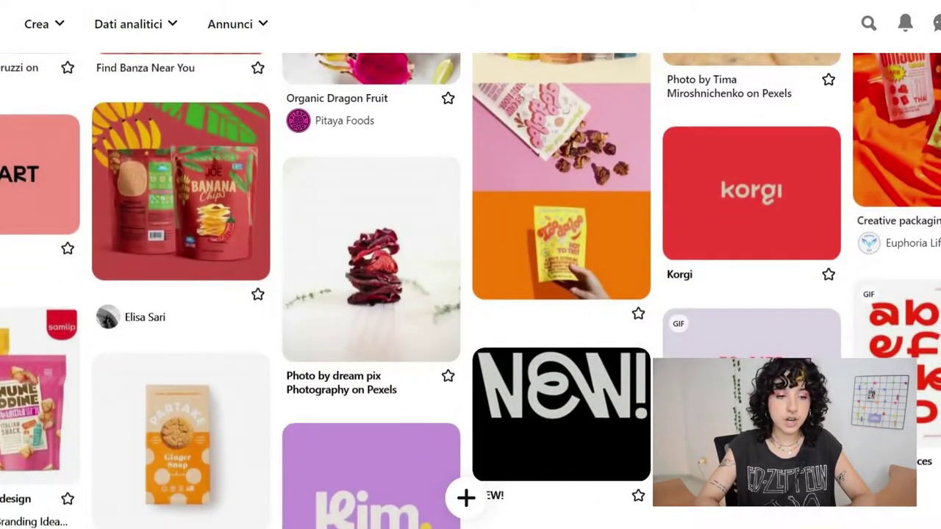
{"action": "scroll", "coordinate": [471, 290], "scroll_direction": "down", "scroll_amount": 3}
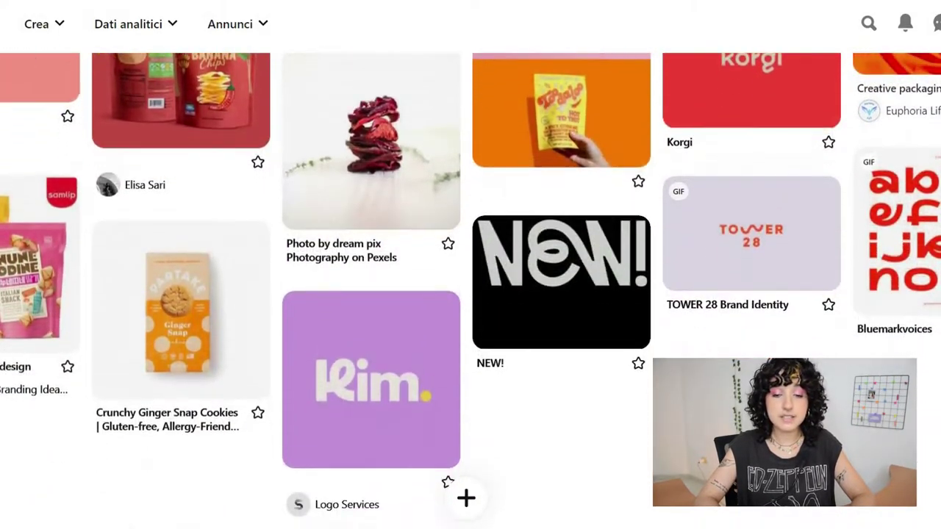
{"action": "scroll", "coordinate": [471, 291], "scroll_direction": "up", "scroll_amount": 7}
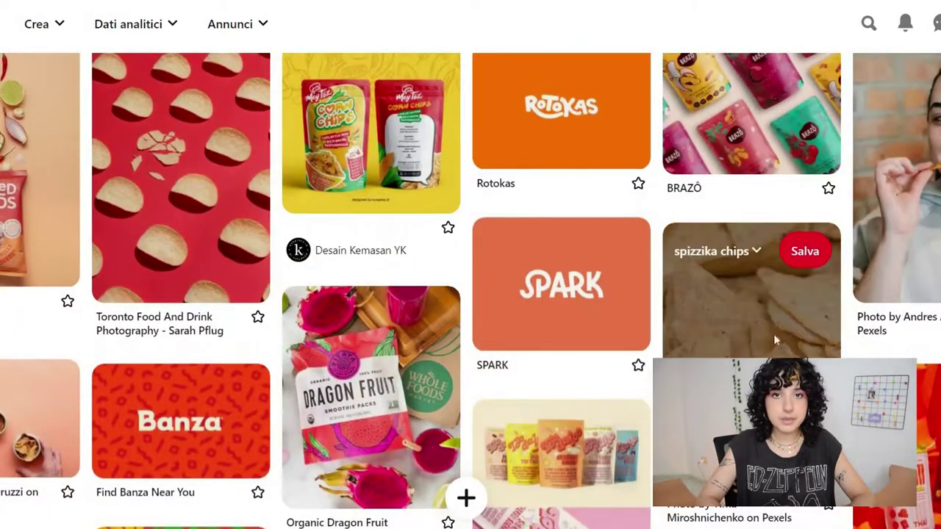
{"action": "left_click", "coordinate": [751, 287]}
{"action": "scroll", "coordinate": [657, 352], "scroll_direction": "down", "scroll_amount": 3}
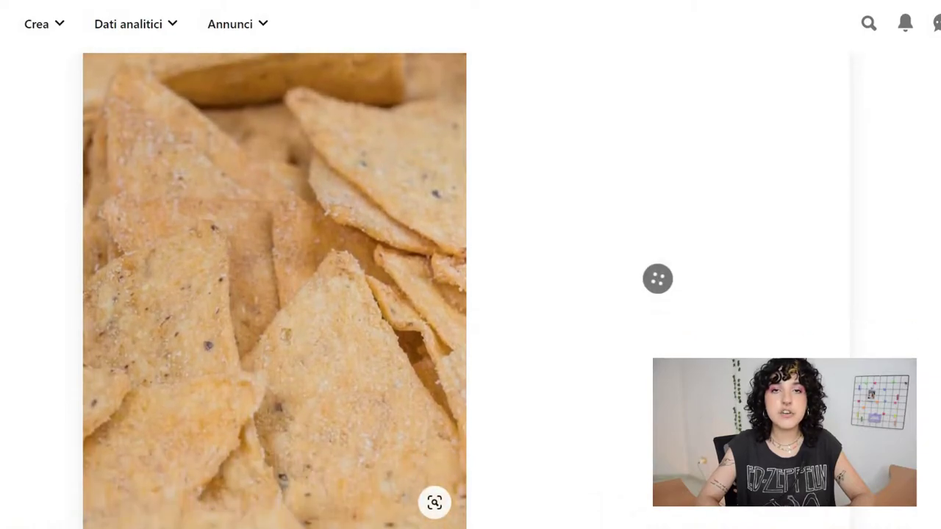
{"action": "scroll", "coordinate": [657, 294], "scroll_direction": "up", "scroll_amount": 3}
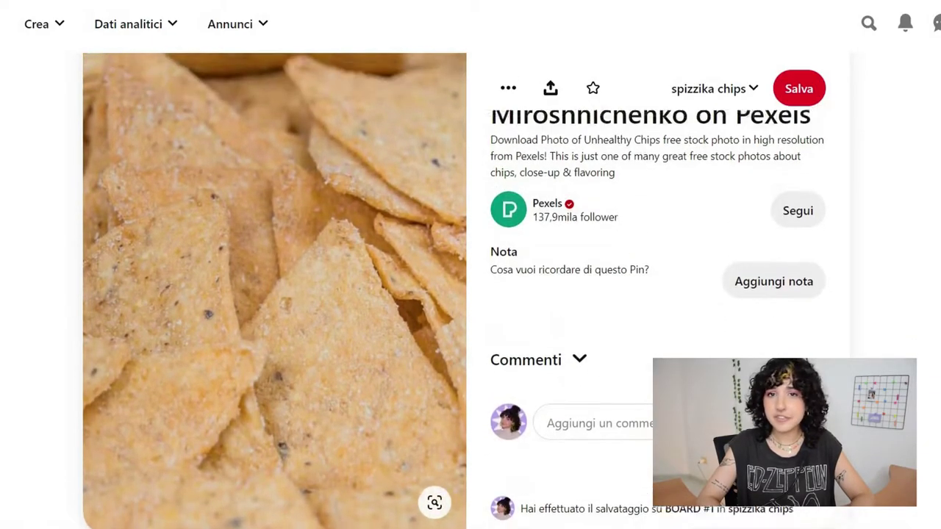
{"action": "scroll", "coordinate": [902, 225], "scroll_direction": "down", "scroll_amount": 1}
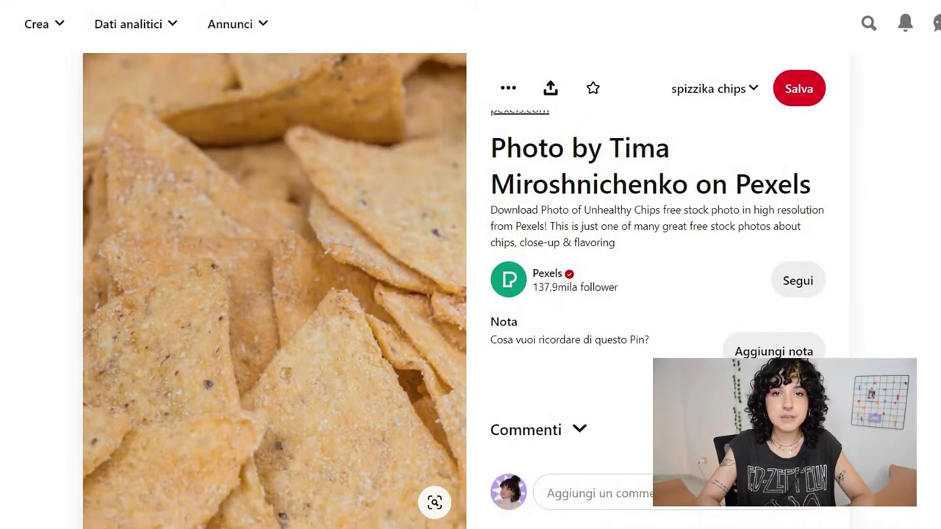
{"action": "key", "text": "alt+Left"}
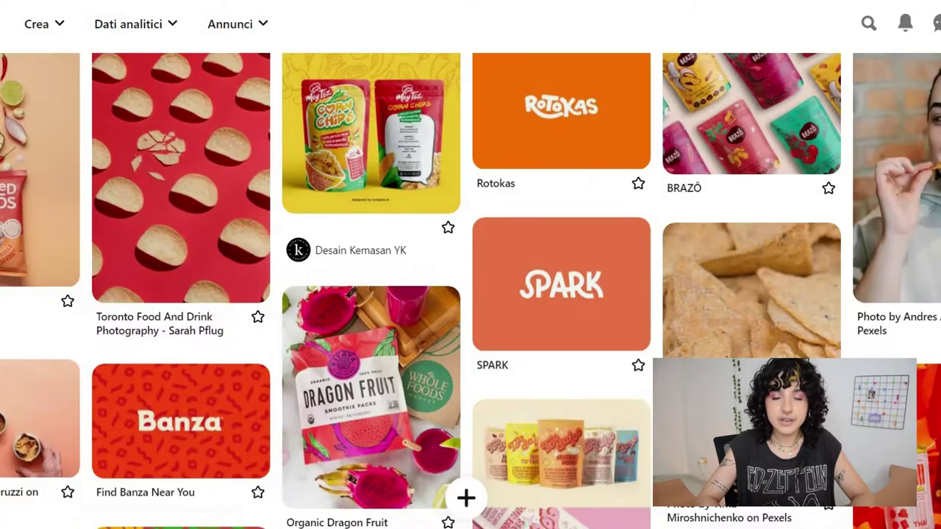
{"action": "left_click", "coordinate": [896, 176]}
{"action": "scroll", "coordinate": [466, 291], "scroll_direction": "down", "scroll_amount": 1}
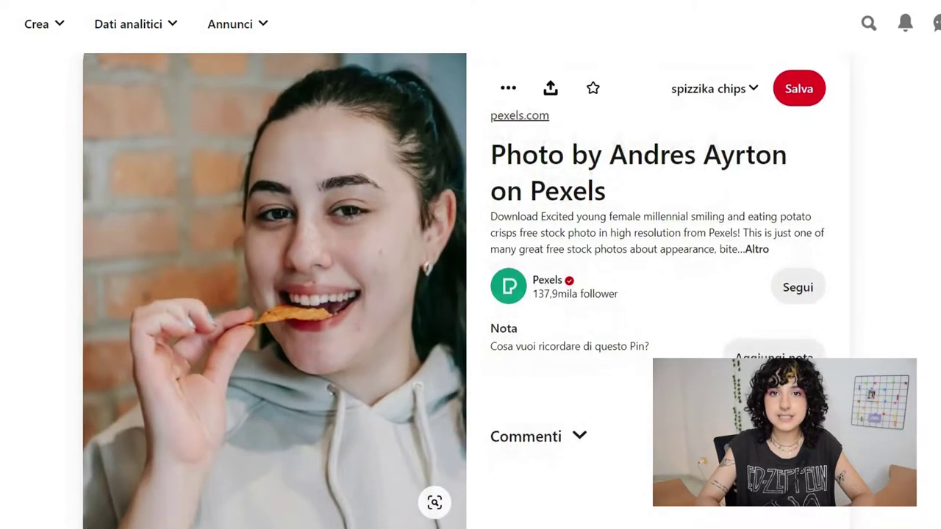
{"action": "scroll", "coordinate": [466, 291], "scroll_direction": "down", "scroll_amount": 1}
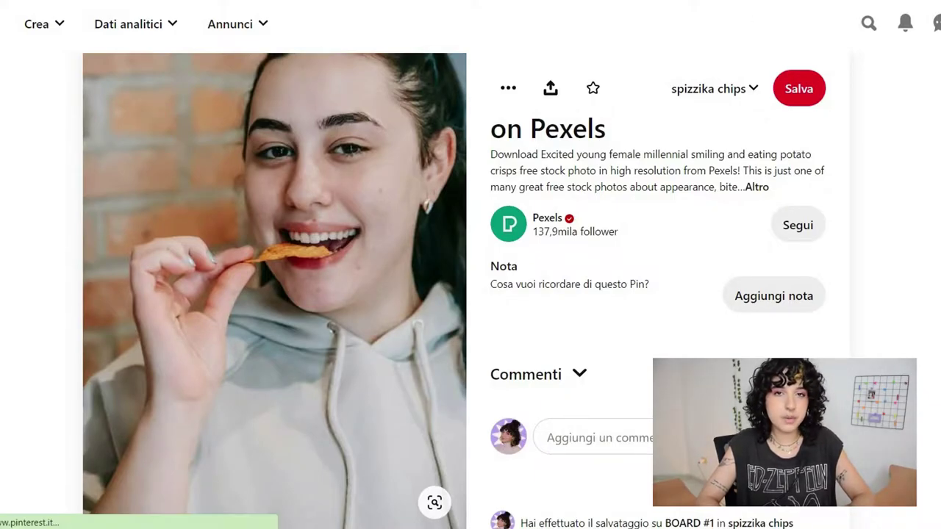
{"action": "key", "text": "alt+Left"}
{"action": "scroll", "coordinate": [466, 291], "scroll_direction": "down", "scroll_amount": 1}
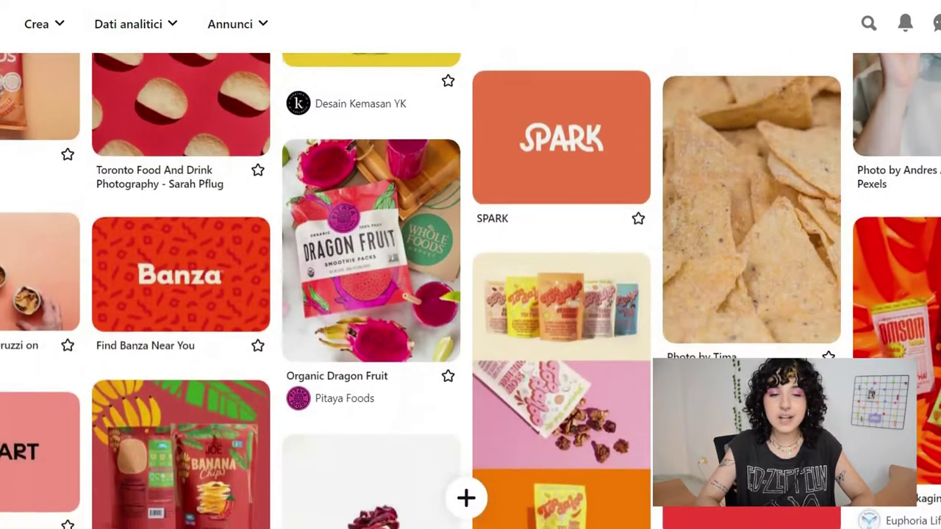
{"action": "scroll", "coordinate": [470, 291], "scroll_direction": "up", "scroll_amount": 3}
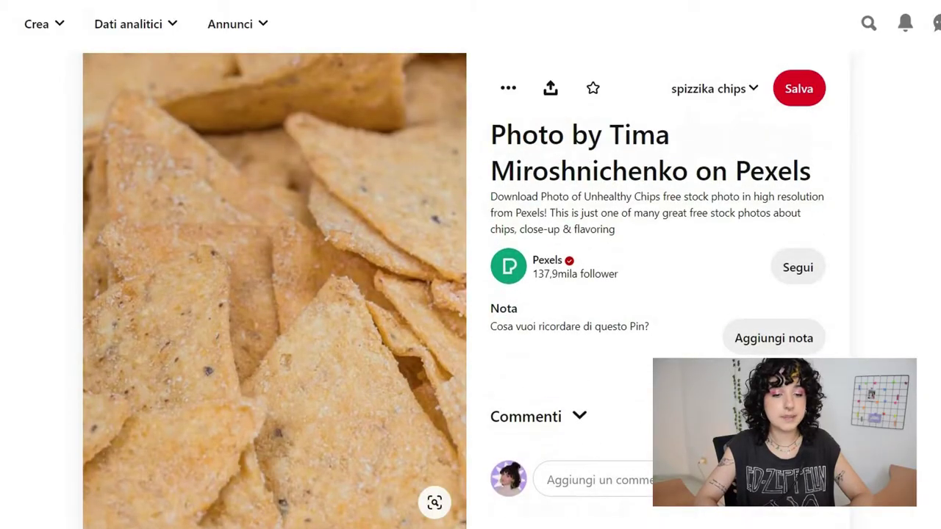
{"action": "key", "text": "alt+Left"}
{"action": "scroll", "coordinate": [470, 295], "scroll_direction": "down", "scroll_amount": 5}
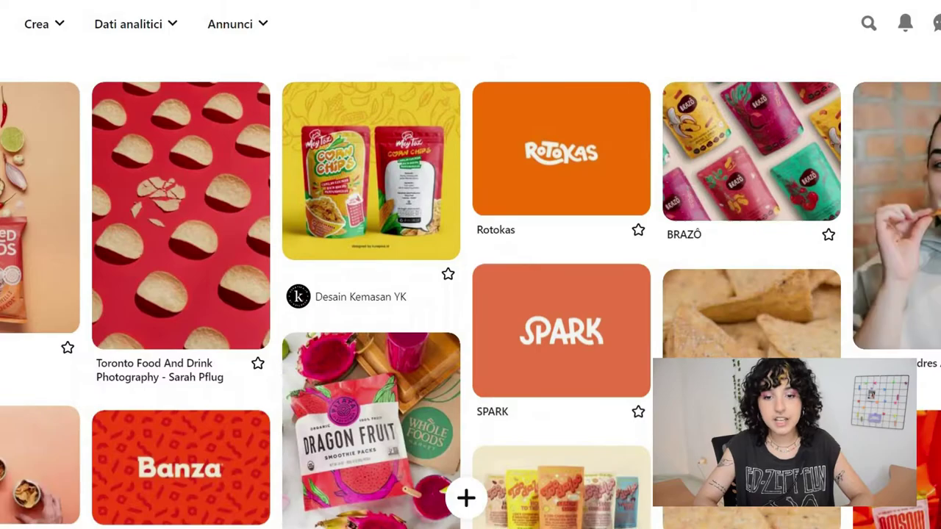
{"action": "scroll", "coordinate": [470, 294], "scroll_direction": "up", "scroll_amount": 1}
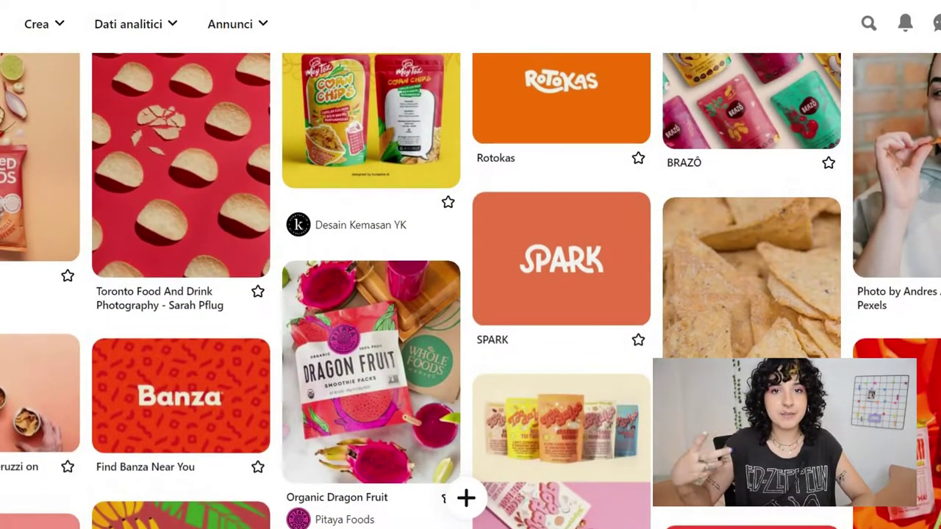
Scroll back up through the chip inspiration board on Pinterest.
{"action": "scroll", "coordinate": [470, 294], "scroll_direction": "up", "scroll_amount": 1}
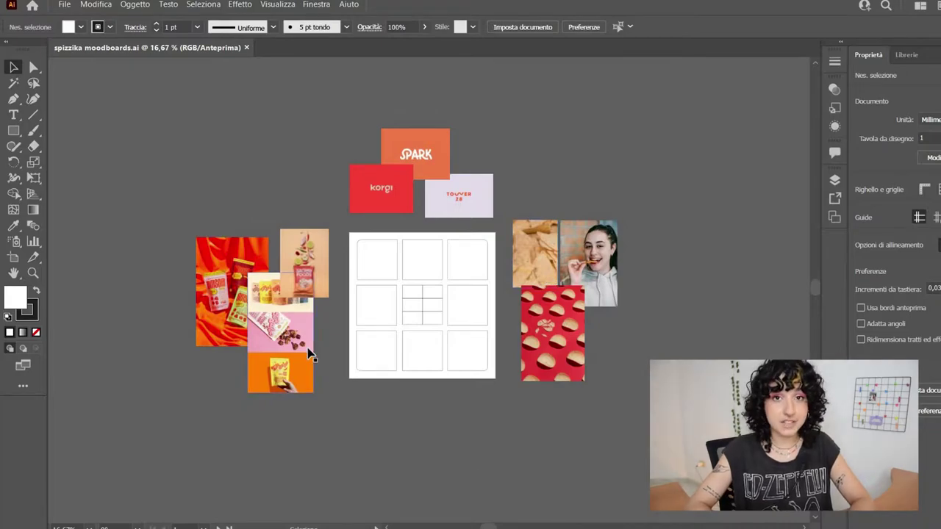
Centre the SPARK logo in the top-middle cell and clip it to the rounded frame.
{"action": "key", "text": "ctrl+plus"}
{"action": "left_click_drag", "start_coordinate": [428, 92], "coordinate": [434, 294]}
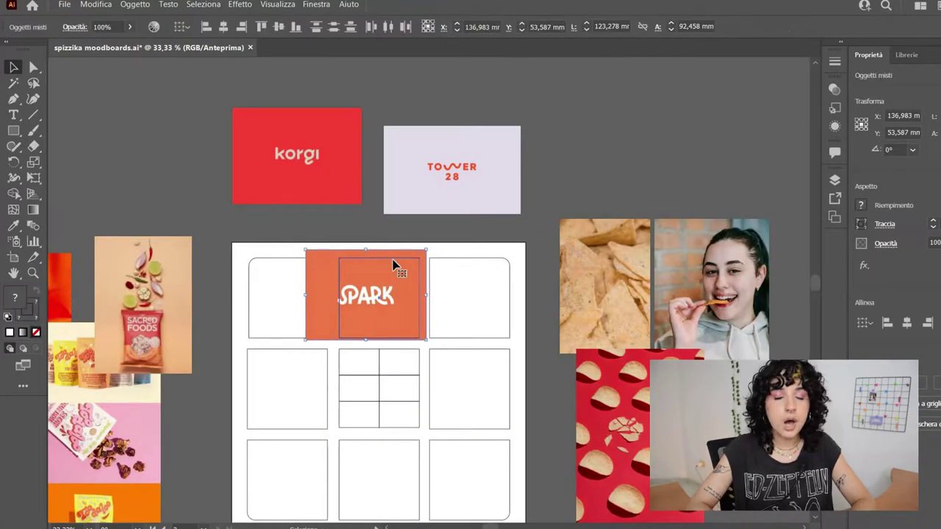
{"action": "left_click", "coordinate": [909, 323]}
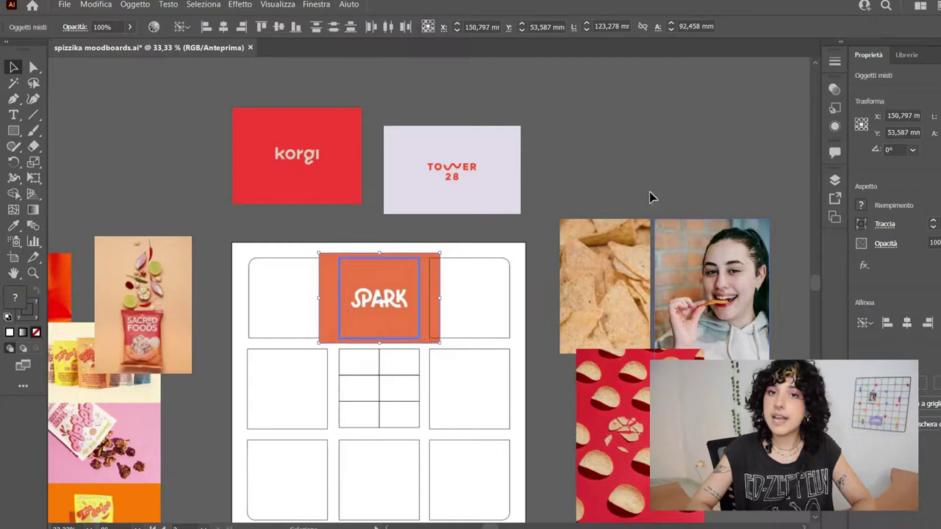
{"action": "left_click", "coordinate": [631, 168]}
{"action": "left_click", "coordinate": [395, 295]}
{"action": "key", "text": "ctrl+7"}
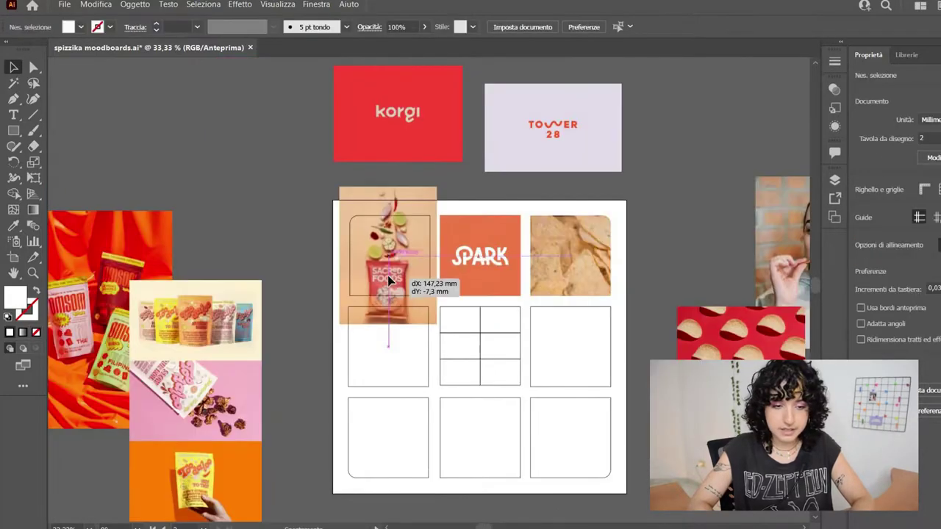
Centre the Sacred Foods image in the top-left cell and clip it to its frame.
{"action": "left_click_drag", "start_coordinate": [388, 275], "coordinate": [383, 223]}
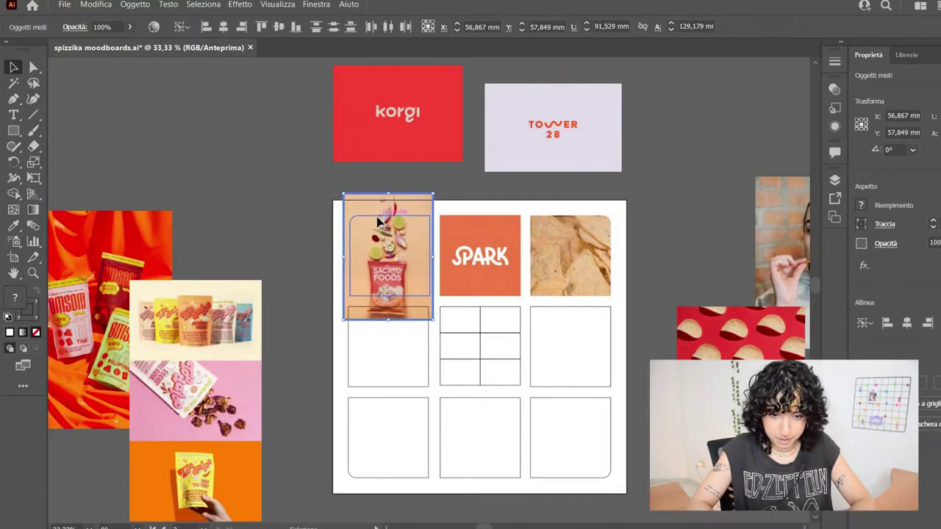
{"action": "left_click", "coordinate": [326, 235]}
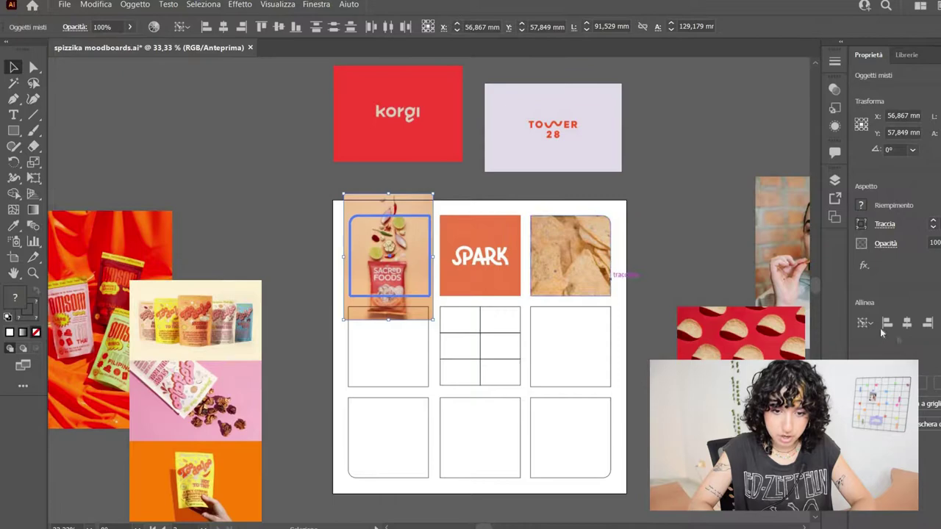
{"action": "left_click", "coordinate": [908, 323]}
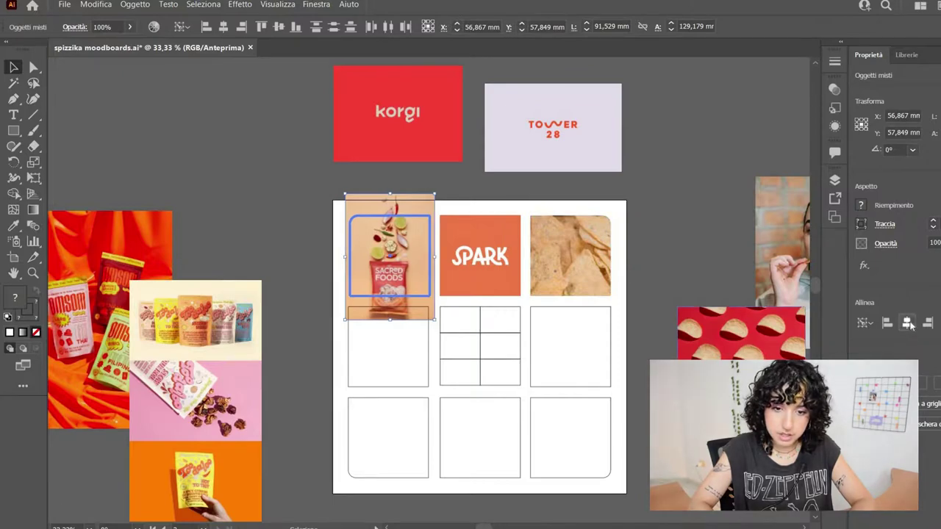
{"action": "left_click", "coordinate": [324, 233]}
{"action": "left_click_drag", "start_coordinate": [328, 265], "coordinate": [411, 295]}
{"action": "key", "text": "ctrl+7"}
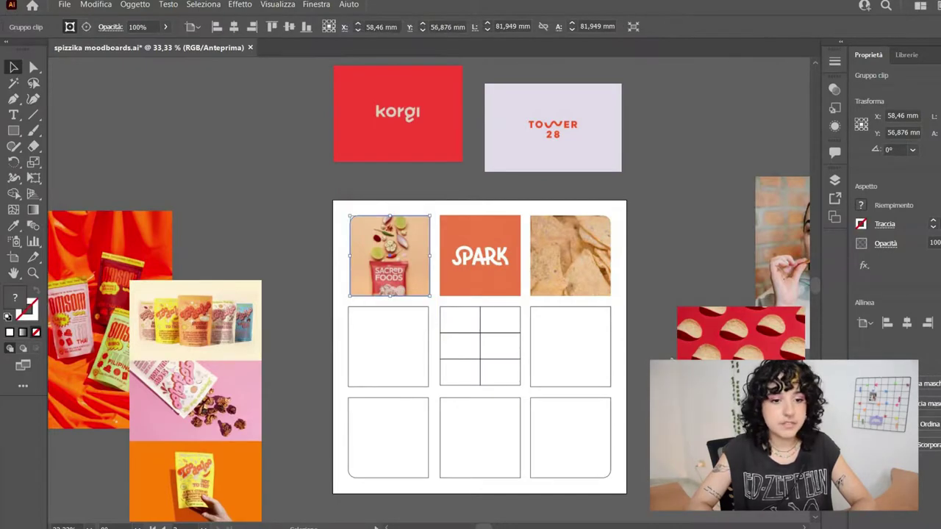
Clip the orange packets photo into the middle-right cell of the grid.
{"action": "left_click", "coordinate": [634, 233]}
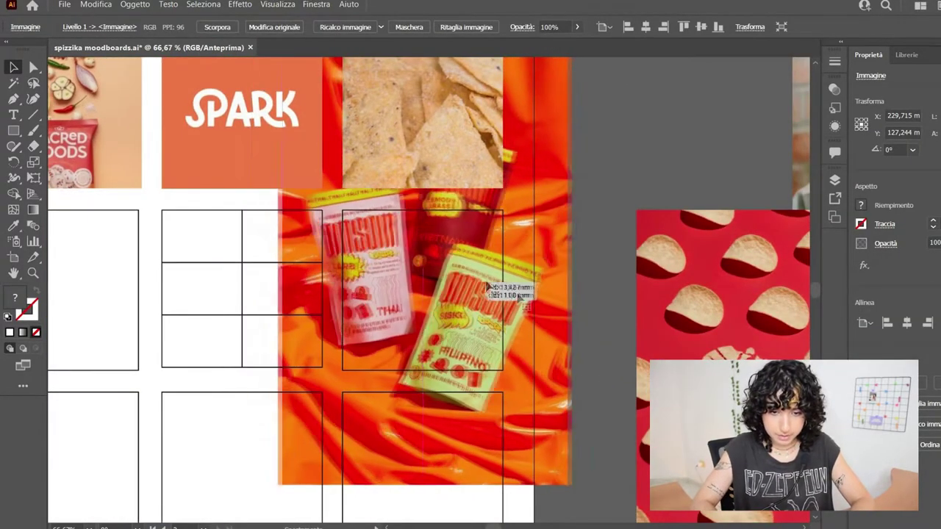
{"action": "left_click_drag", "start_coordinate": [576, 270], "coordinate": [579, 266]}
{"action": "left_click", "coordinate": [503, 316], "text": "shift"}
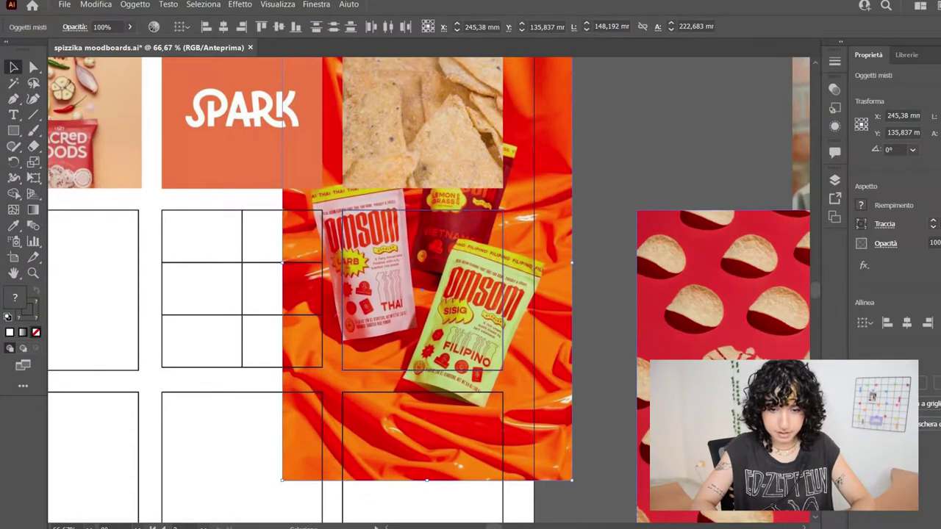
{"action": "key", "text": "ctrl+7"}
{"action": "left_click", "coordinate": [593, 378]}
{"action": "key", "text": "ctrl+minus"}
{"action": "key", "text": "ctrl+minus"}
{"action": "key", "text": "ctrl+minus"}
{"action": "key", "text": "ctrl+plus"}
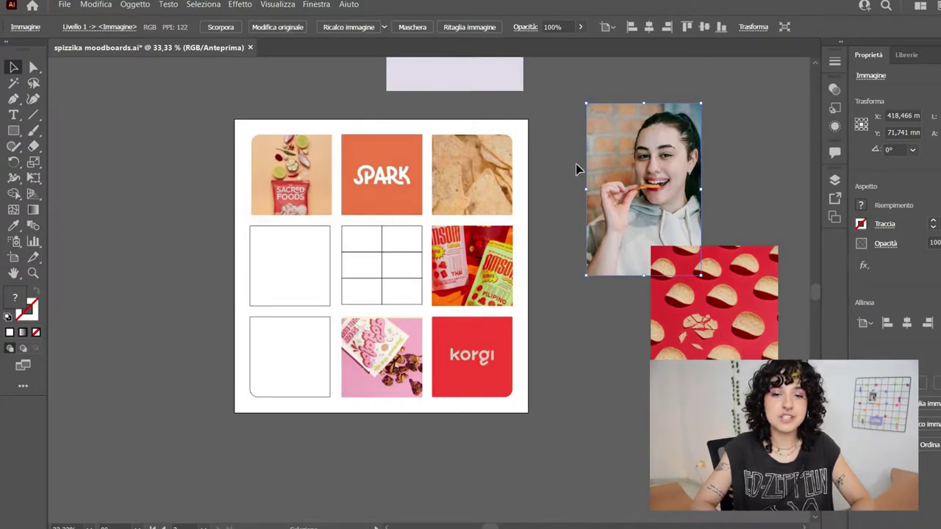
{"action": "left_click", "coordinate": [549, 153]}
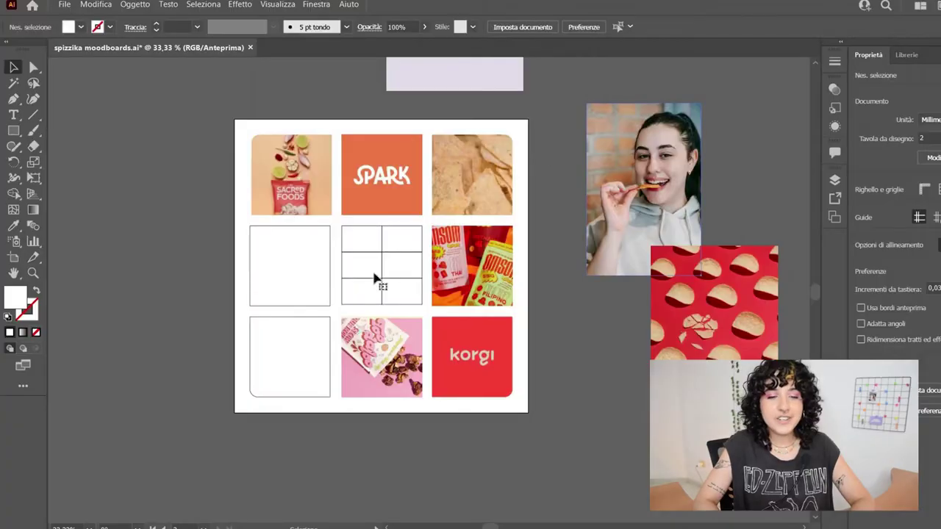
Clip the photo of the woman eating a chip into the bottom-left cell.
{"action": "left_click_drag", "start_coordinate": [589, 189], "coordinate": [346, 456]}
{"action": "key", "text": "ctrl+7"}
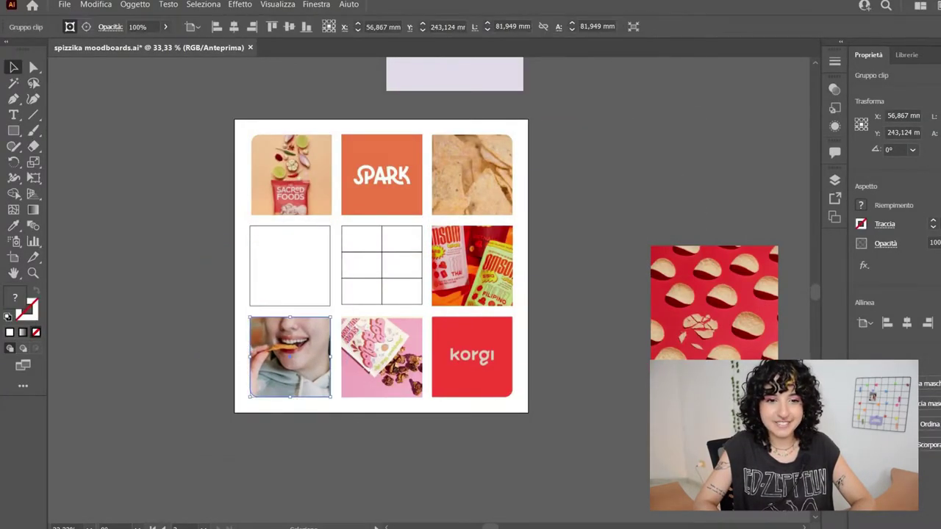
{"action": "left_click", "coordinate": [160, 271]}
{"action": "left_click_drag", "start_coordinate": [311, 401], "coordinate": [624, 296]}
{"action": "left_click", "coordinate": [622, 294]}
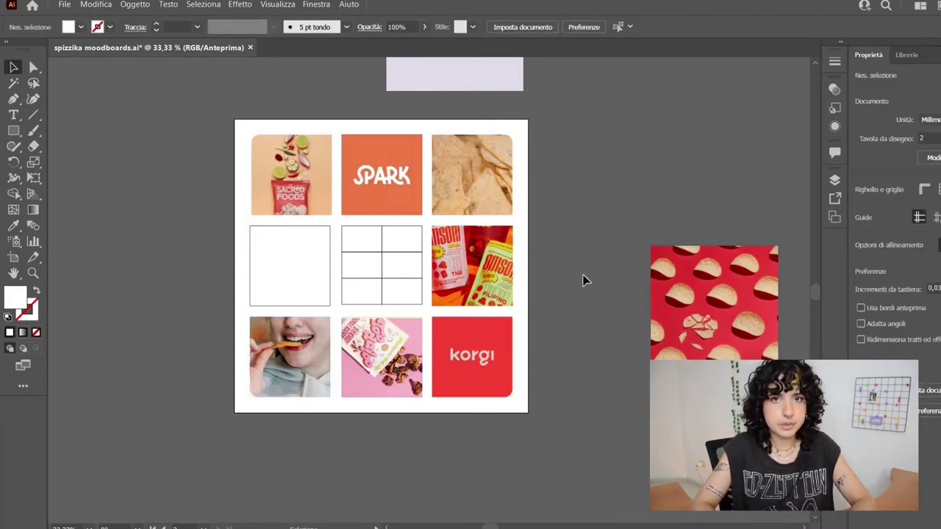
{"action": "scroll", "coordinate": [594, 332], "scroll_direction": "up", "scroll_amount": 3}
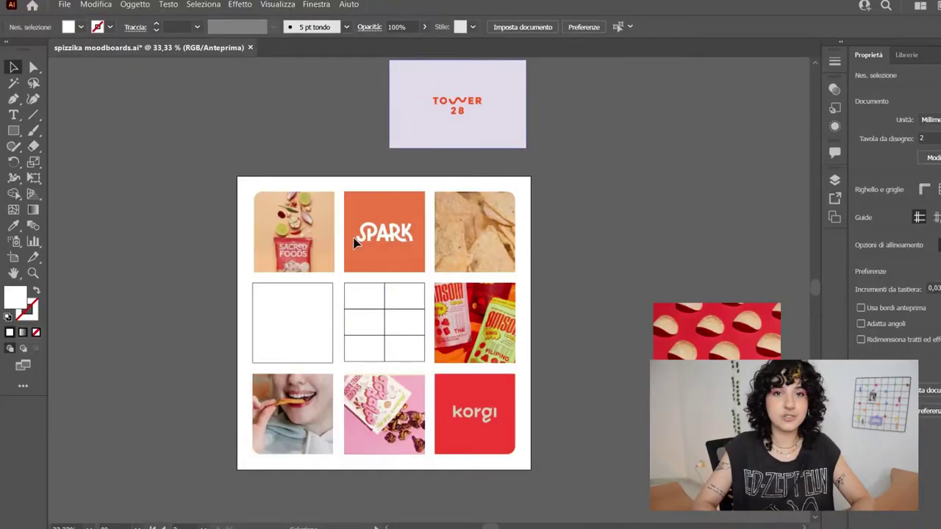
Move the TOWER 28 card onto the middle-left cell.
{"action": "left_click_drag", "start_coordinate": [510, 115], "coordinate": [345, 327]}
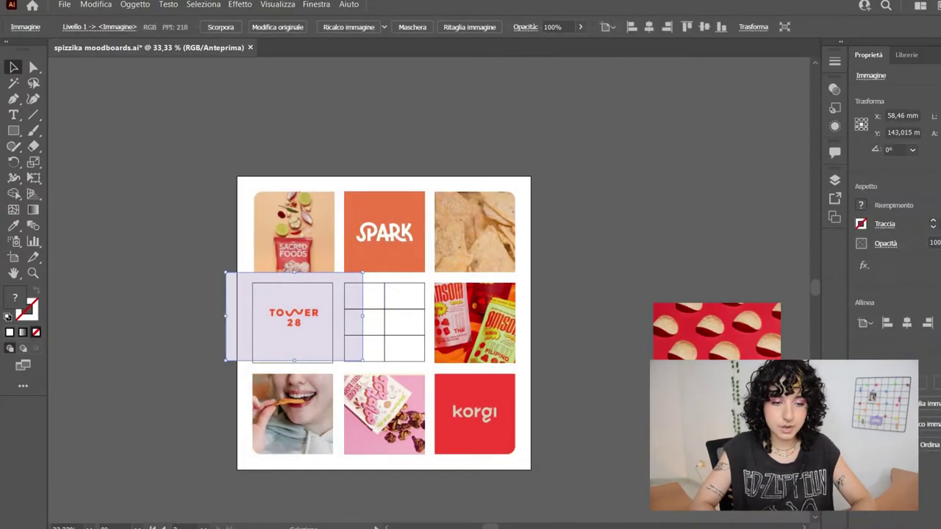
{"action": "key", "text": "ctrl+shift+a"}
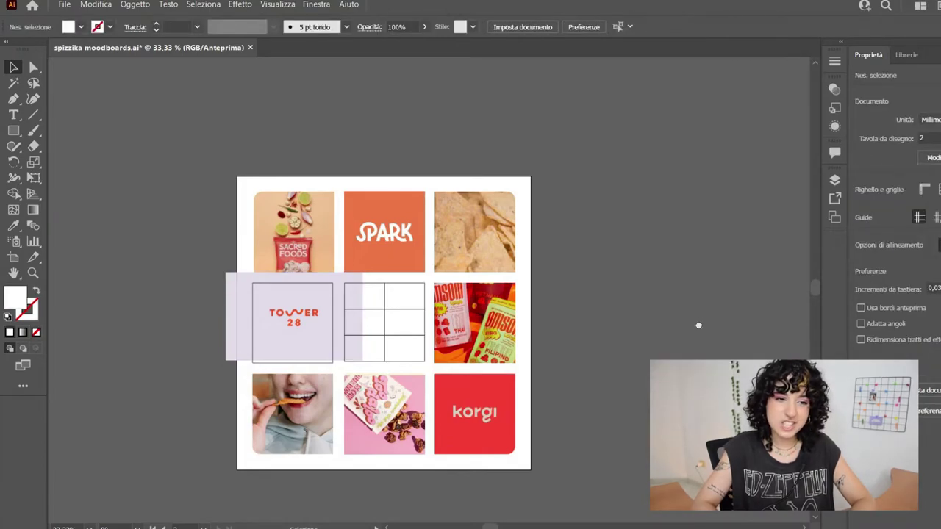
{"action": "scroll", "coordinate": [699, 325], "scroll_direction": "down", "scroll_amount": 2}
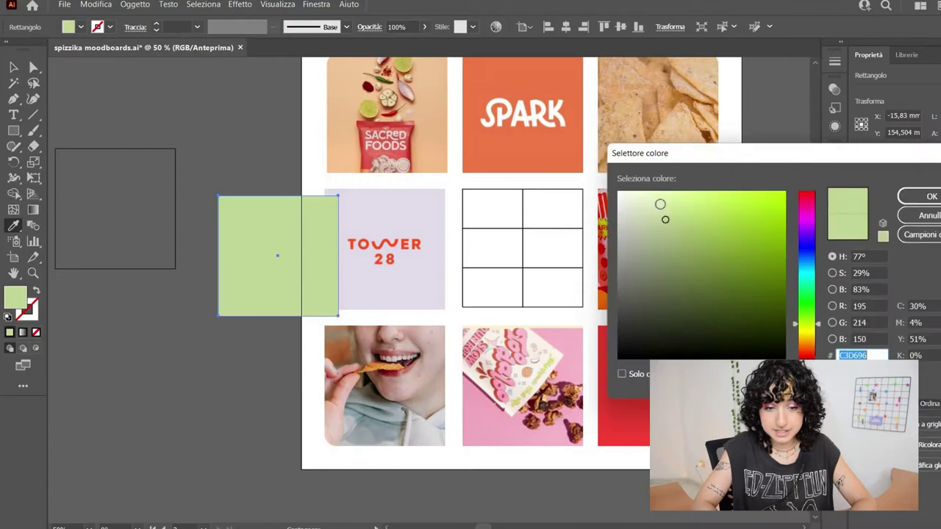
Tint the TOWER 28 card with a lime green rectangle in Colore blend mode.
{"action": "left_click_drag", "start_coordinate": [661, 205], "coordinate": [684, 198]}
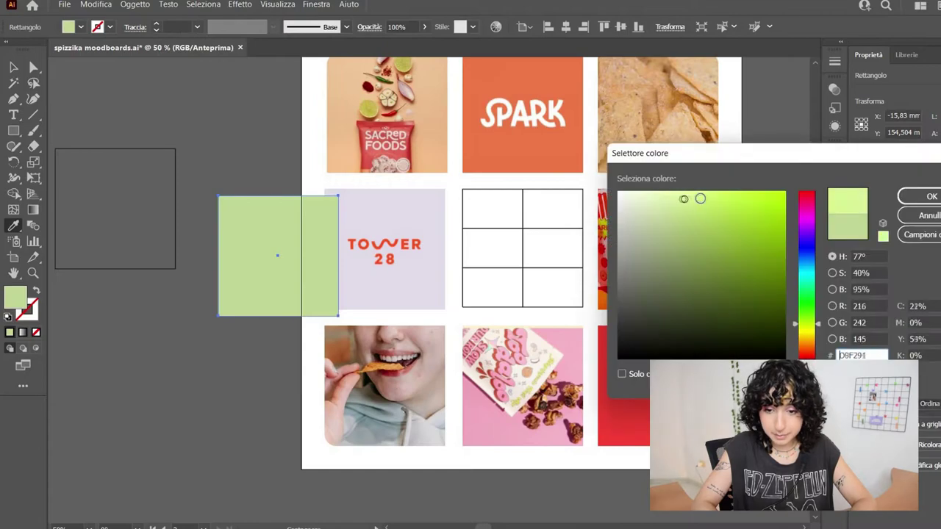
{"action": "key", "text": "Return"}
{"action": "key", "text": "v"}
{"action": "left_click_drag", "start_coordinate": [277, 255], "coordinate": [382, 252]}
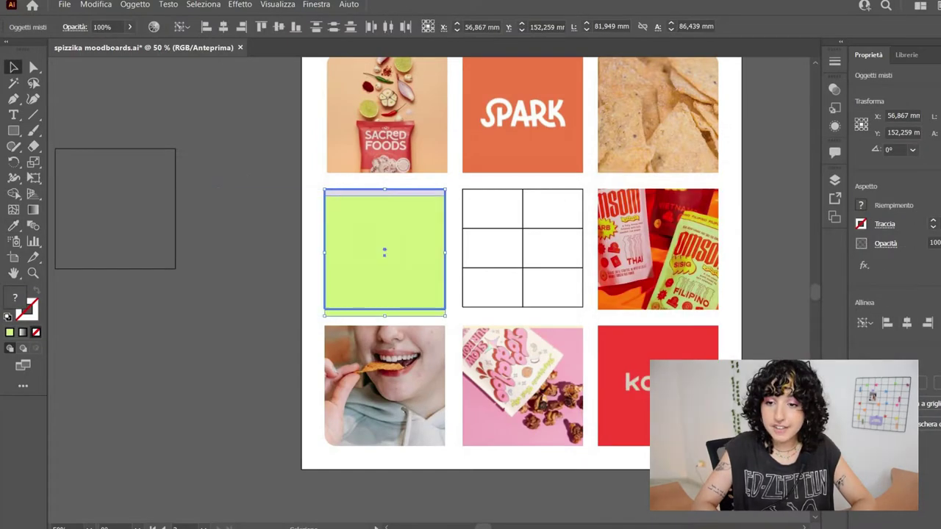
{"action": "left_click", "coordinate": [226, 219]}
{"action": "left_click", "coordinate": [715, 106]}
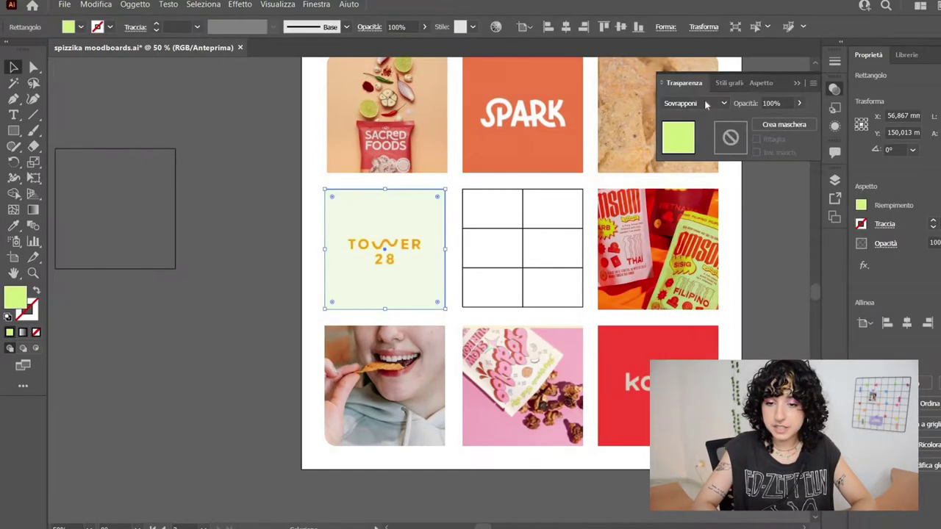
{"action": "left_click", "coordinate": [695, 342]}
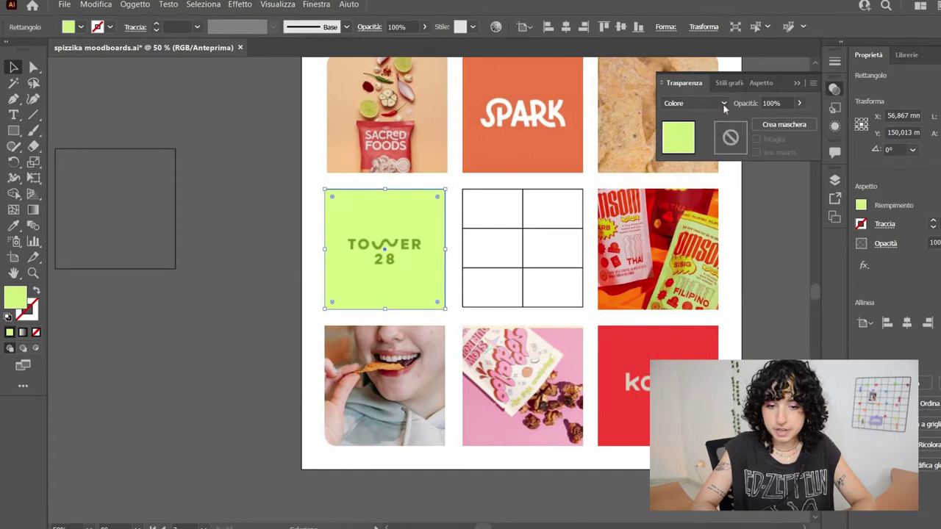
{"action": "left_click", "coordinate": [254, 214]}
Select all the images in the moodboard grid.
{"action": "scroll", "coordinate": [254, 214], "scroll_direction": "down", "scroll_amount": 1}
{"action": "left_click", "coordinate": [544, 197]}
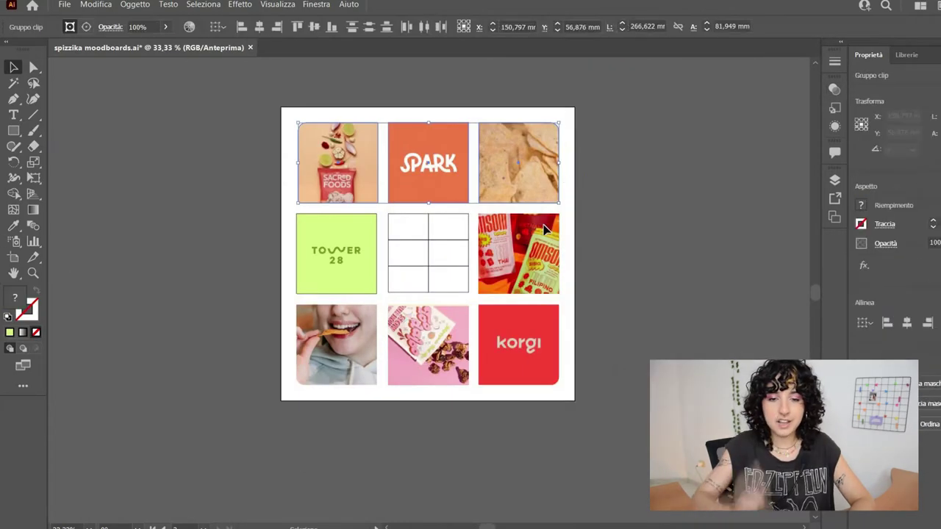
{"action": "left_click", "coordinate": [532, 179]}
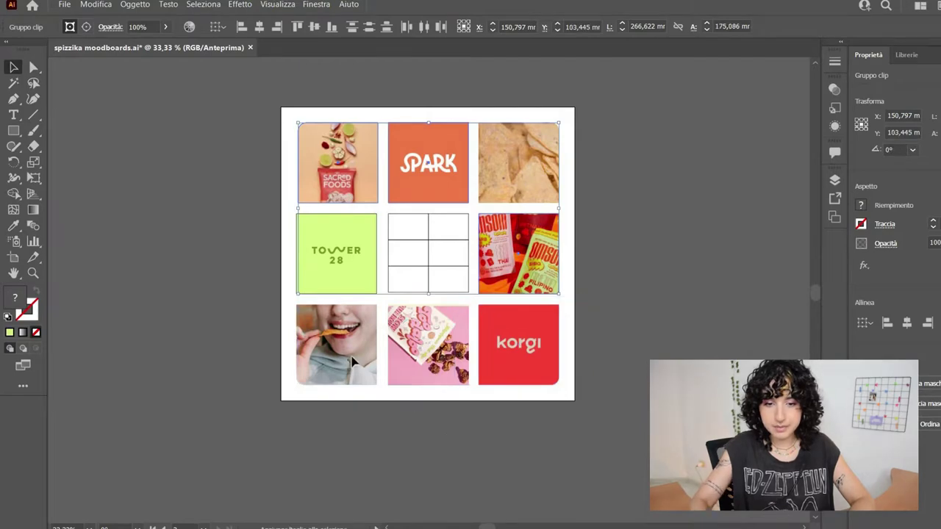
Undo the last change to the image grid's position.
{"action": "key", "text": "ctrl+z"}
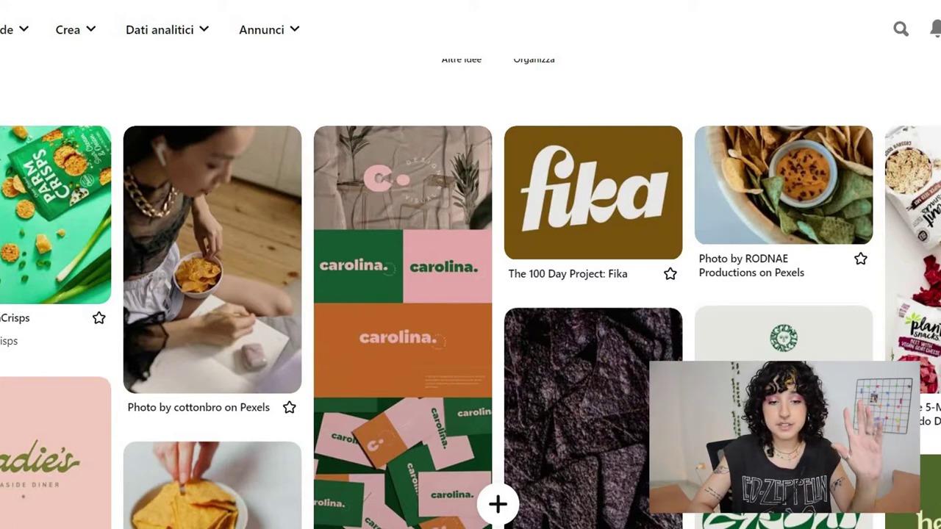
Scroll down the Pinterest board toward the Ready Steady Grow pin.
{"action": "scroll", "coordinate": [471, 294], "scroll_direction": "down", "scroll_amount": 5}
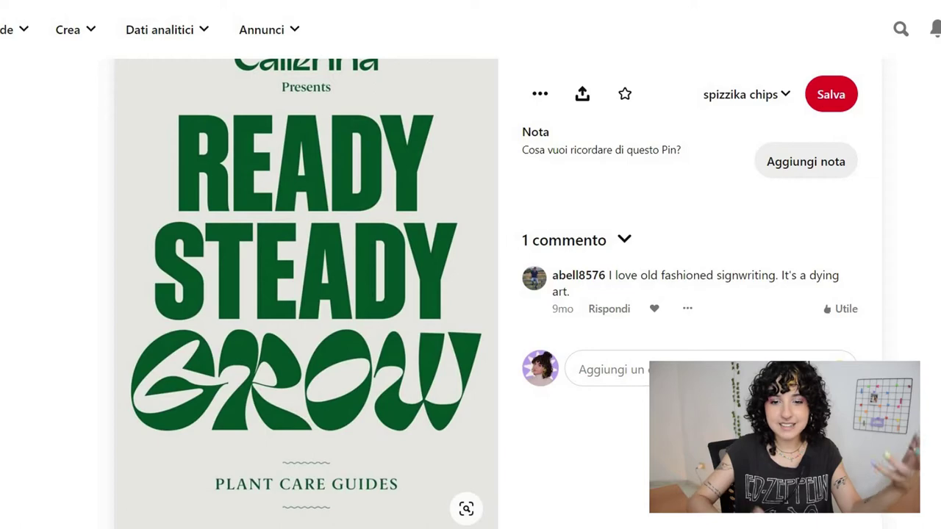
Close the Ready Steady Grow pin and scroll back up through the board.
{"action": "key", "text": "alt+Left"}
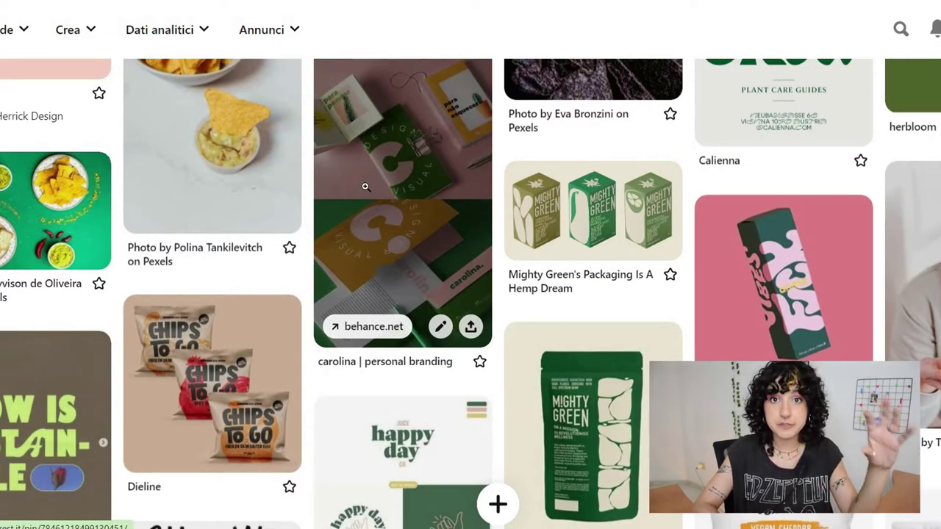
{"action": "mouse_move", "coordinate": [525, 237]}
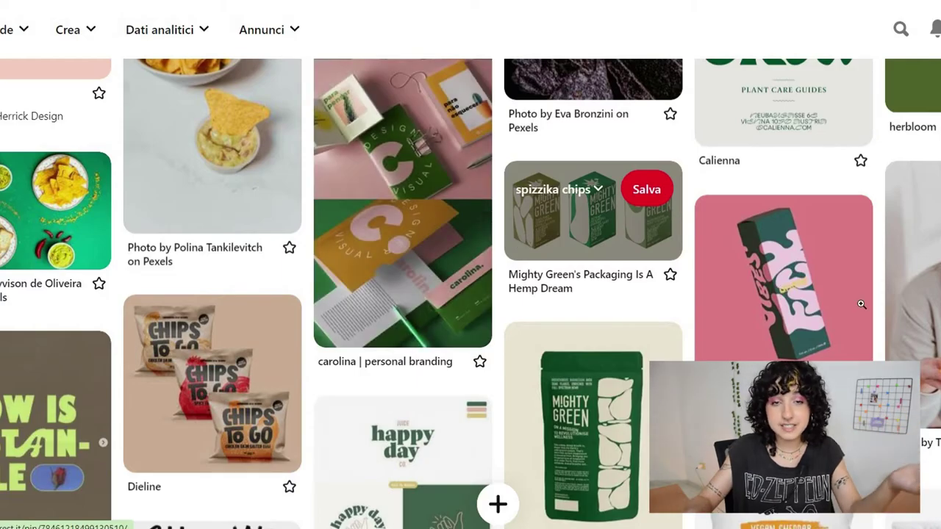
{"action": "scroll", "coordinate": [470, 294], "scroll_direction": "up", "scroll_amount": 3}
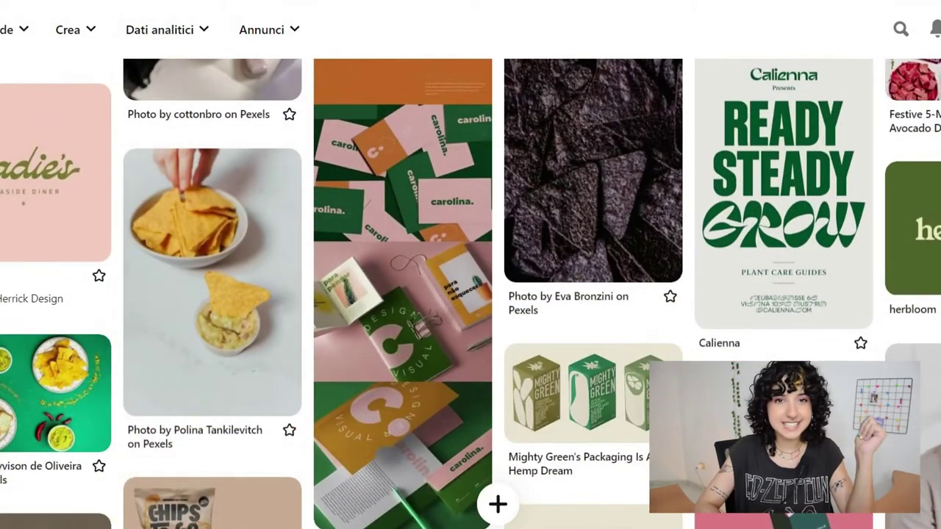
{"action": "scroll", "coordinate": [471, 294], "scroll_direction": "up", "scroll_amount": 3}
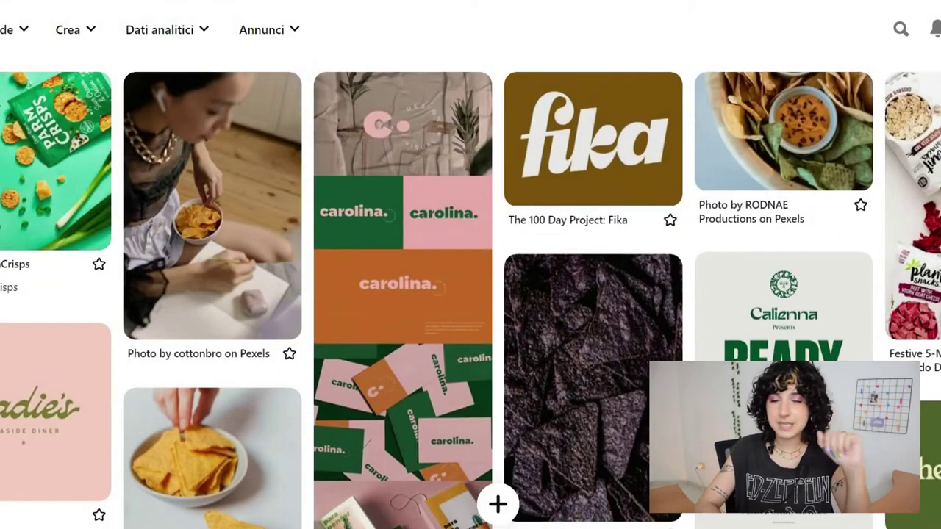